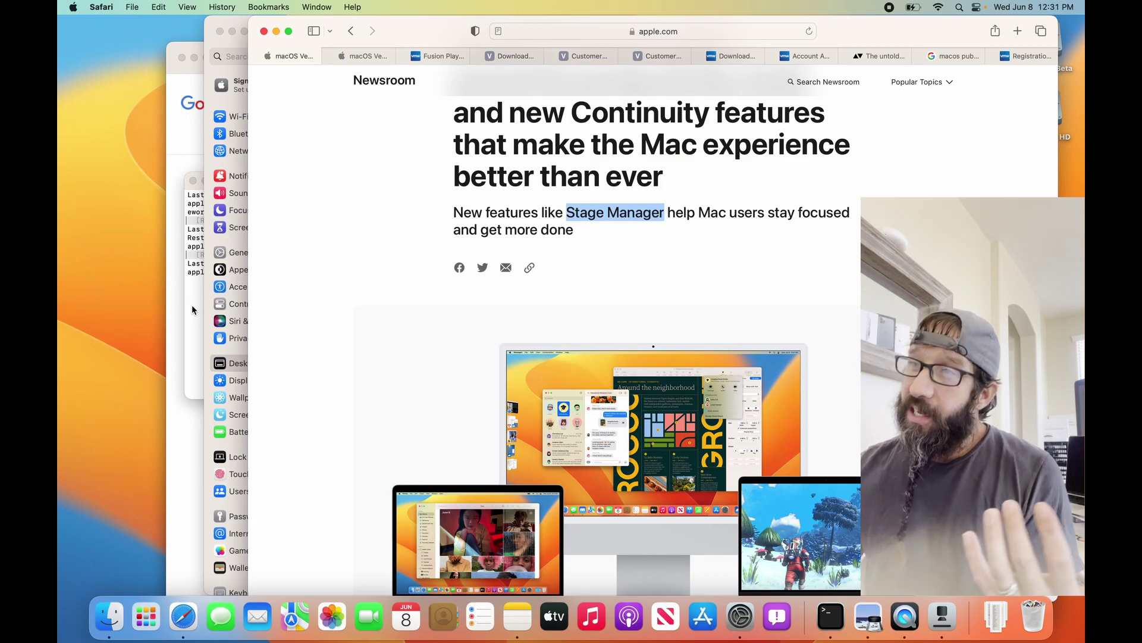
- Switch Stage Manager on from Control Center, leaving Safari's Newsroom window focused on stage
left_click(976, 8)
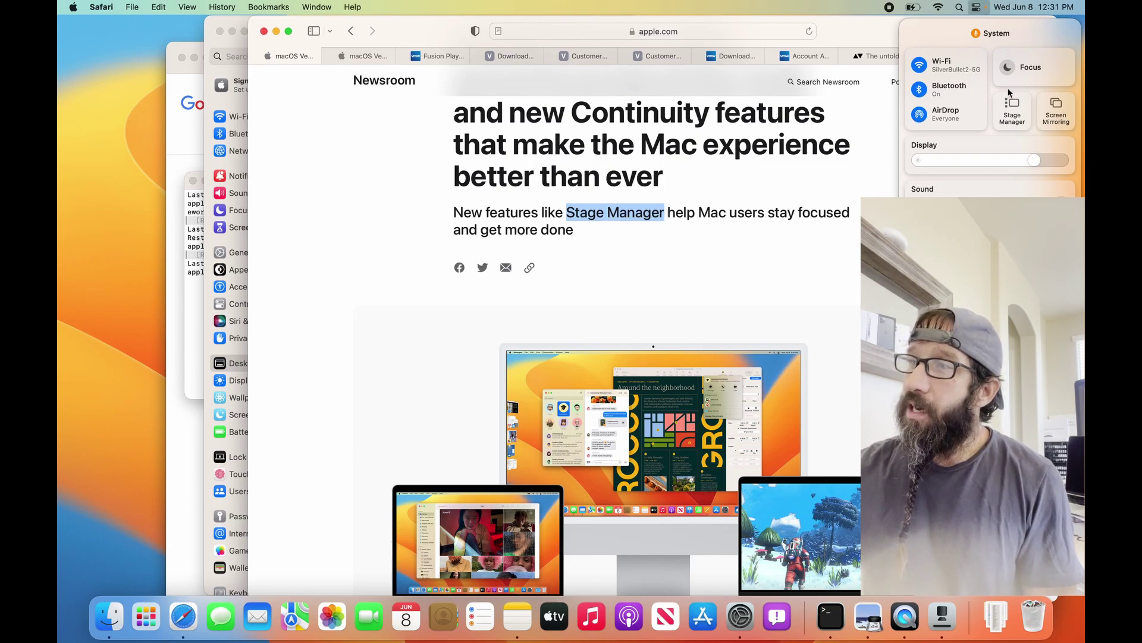
left_click(1024, 117)
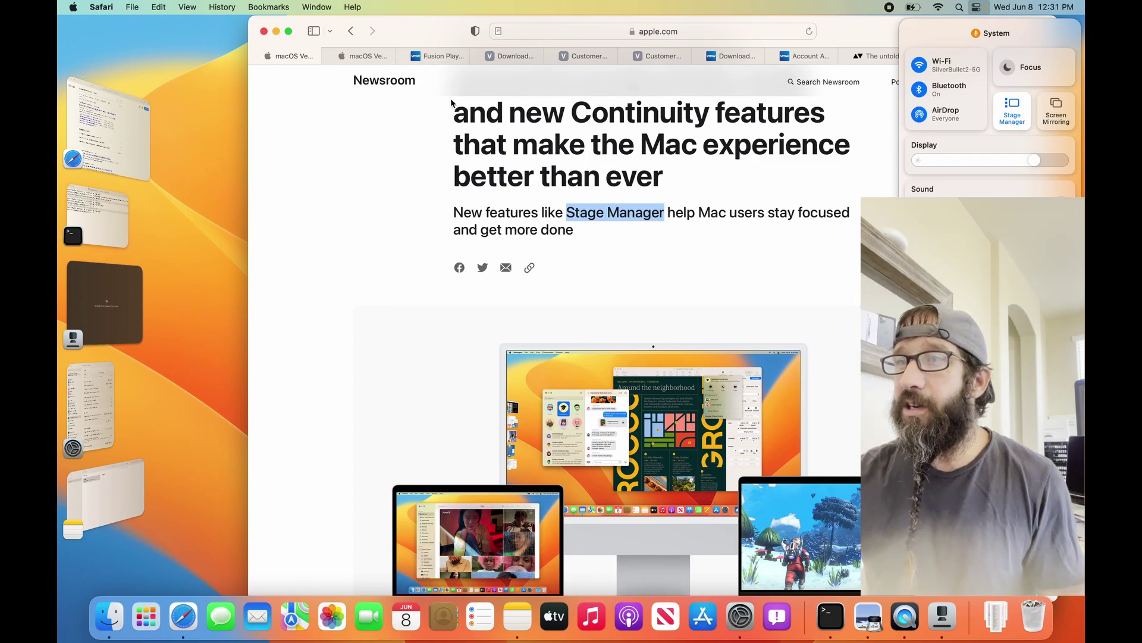
left_click(344, 174)
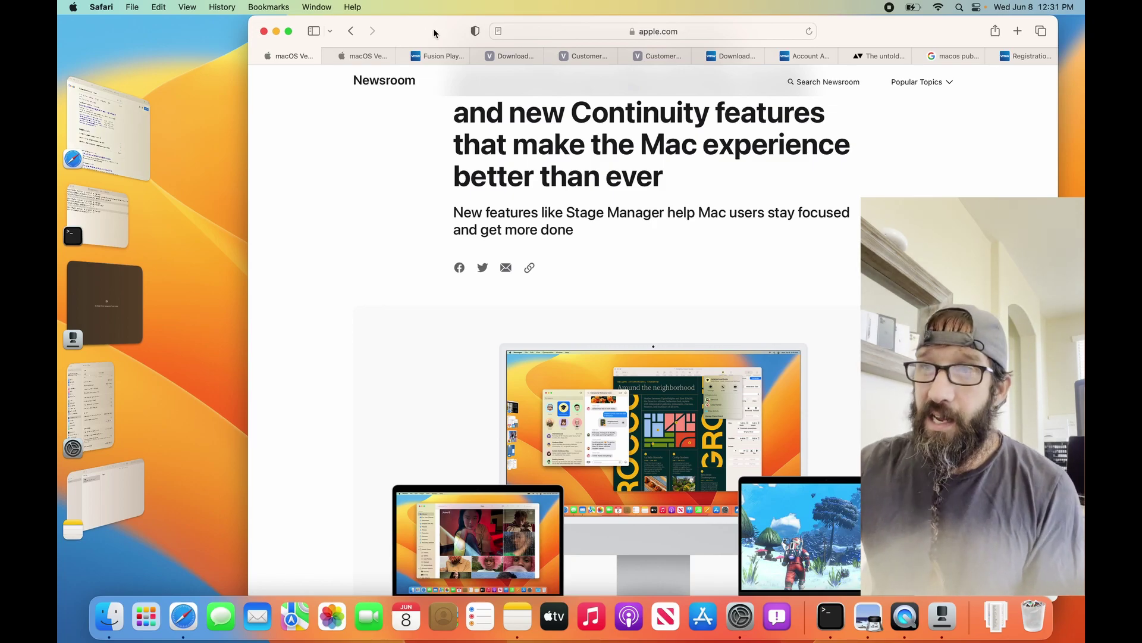
- Drag the Safari window left and back right, then send it off the stage
left_click_drag(433, 34, 222, 5)
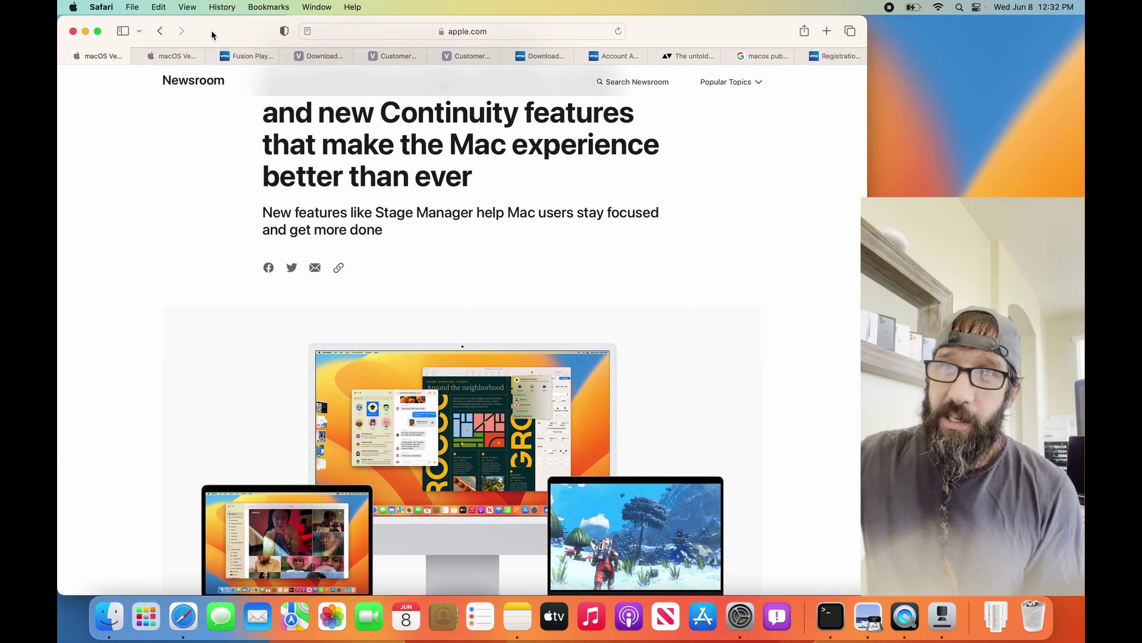
left_click_drag(214, 33, 384, 11)
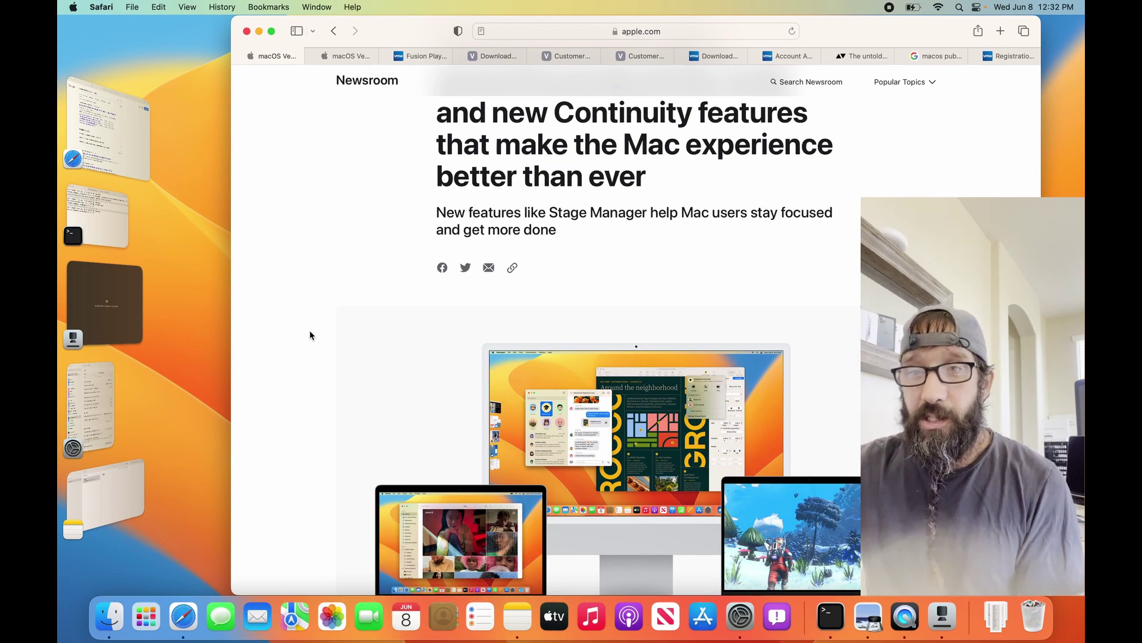
left_click(198, 223)
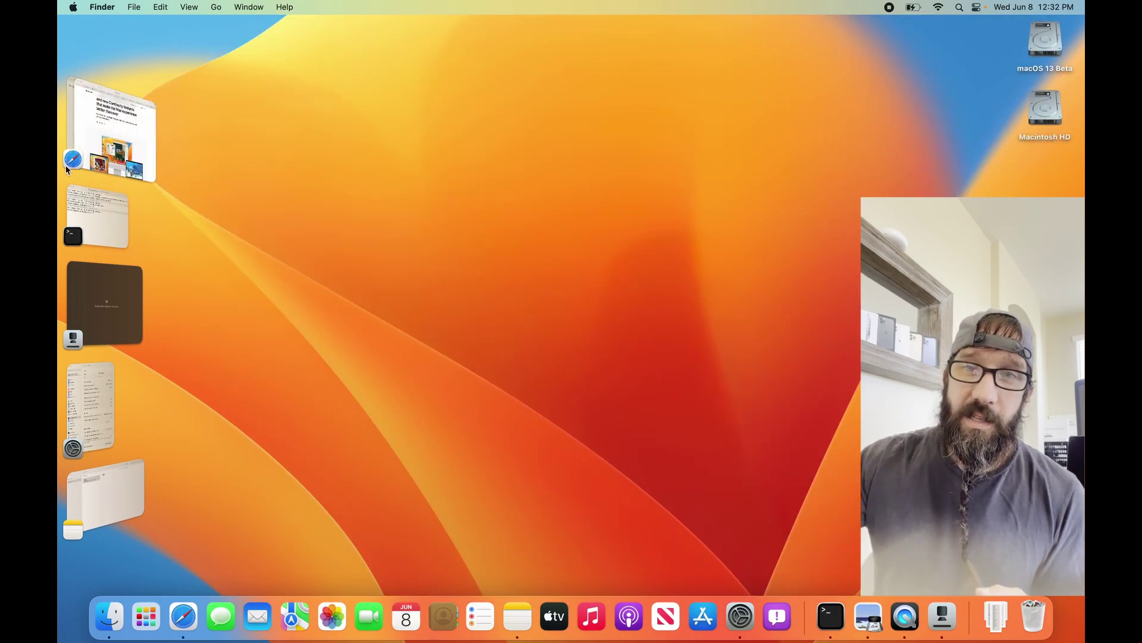
- Recall Safari, cycle between its Google results and Newsroom windows, then clear the stage
left_click(71, 104)
left_click(70, 104)
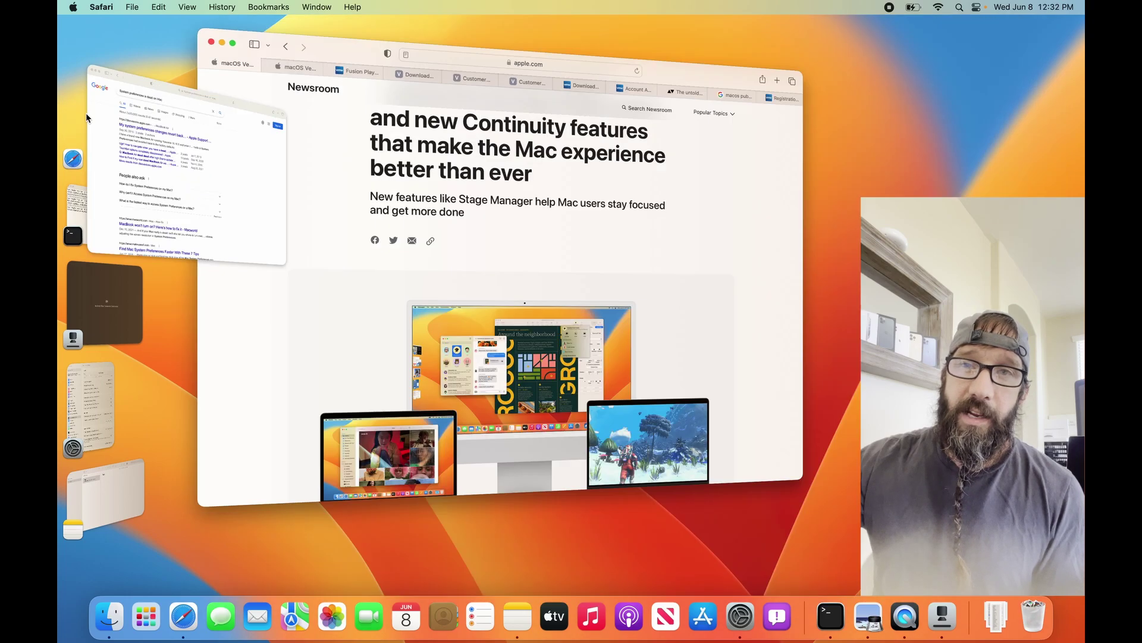
left_click(105, 136)
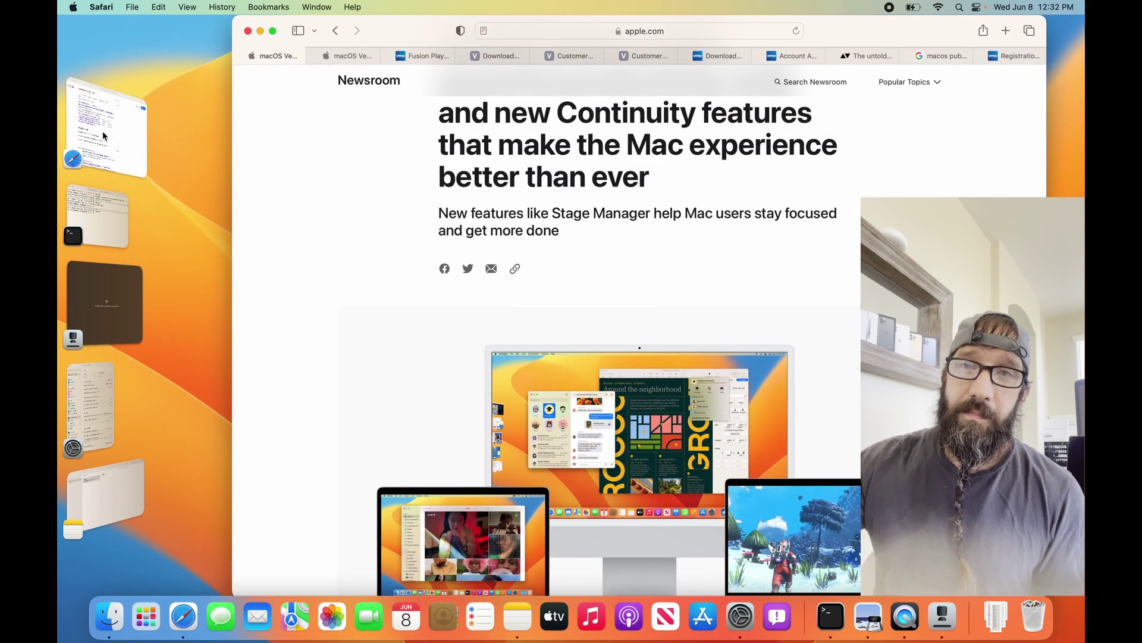
left_click(116, 141)
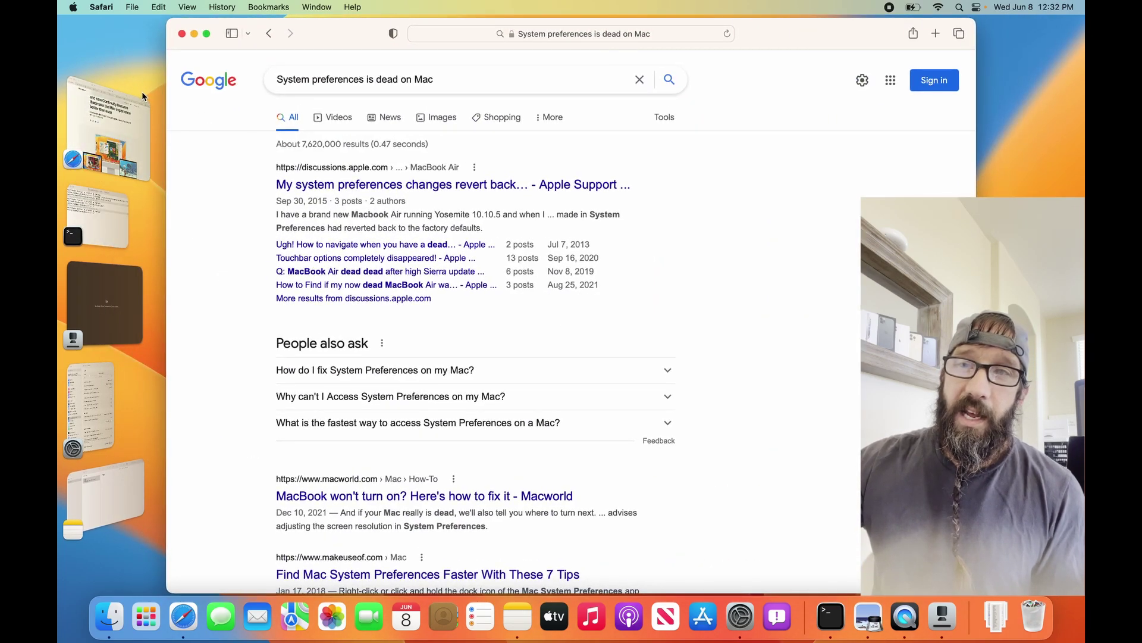
left_click(121, 138)
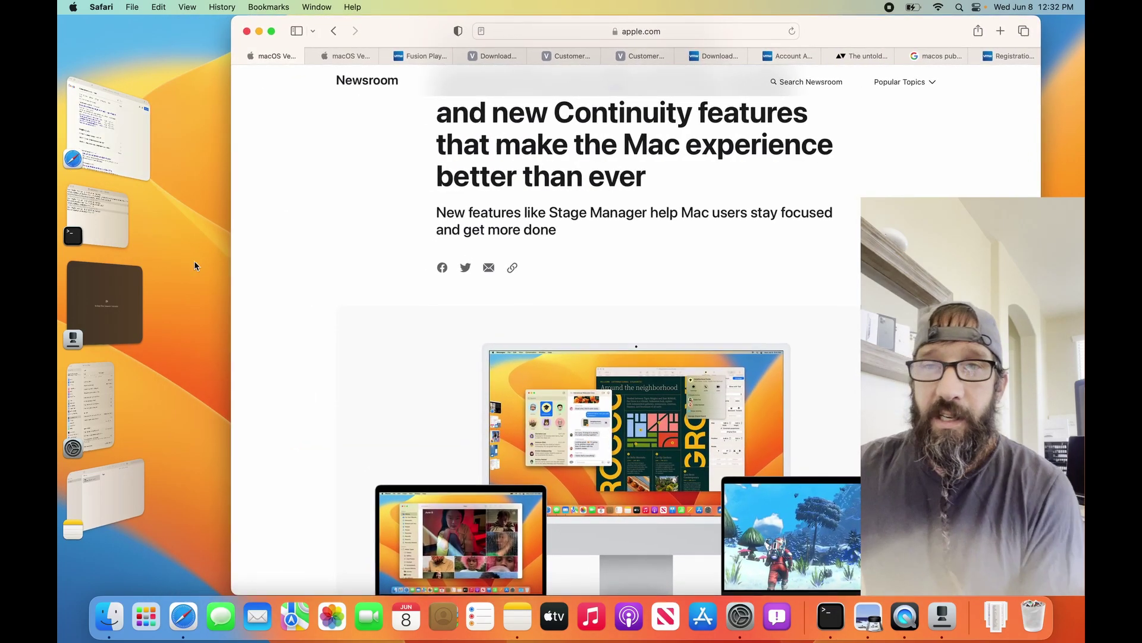
left_click(189, 253)
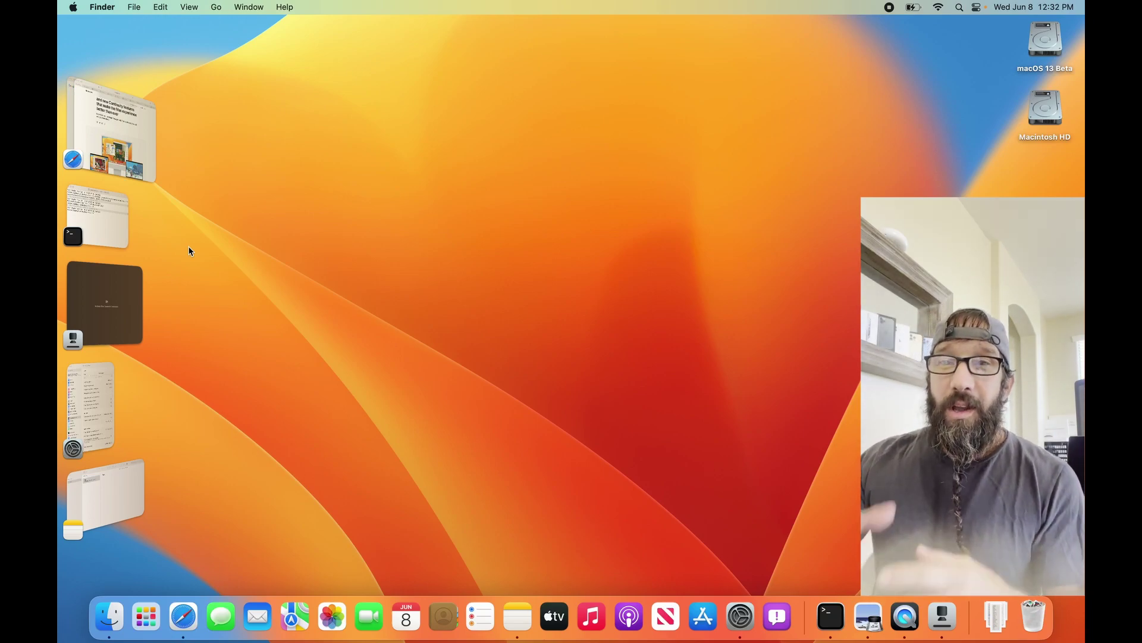
- Group Terminal with Safari's Newsroom window, recall the group, and drag Terminal toward the left edge
left_click(136, 134)
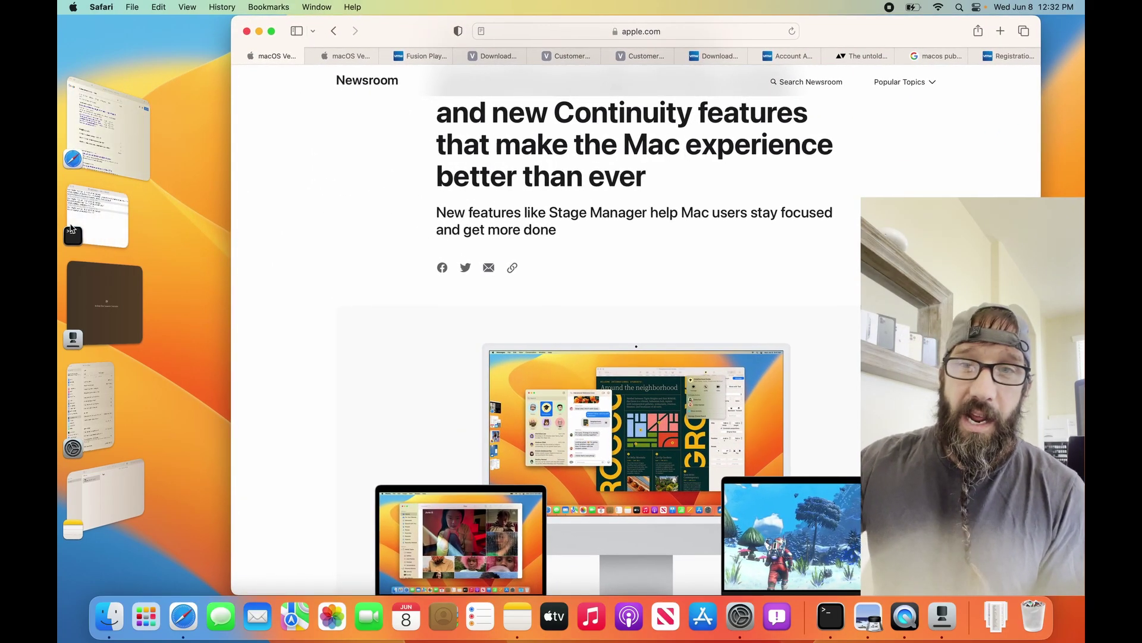
left_click_drag(101, 219, 382, 303)
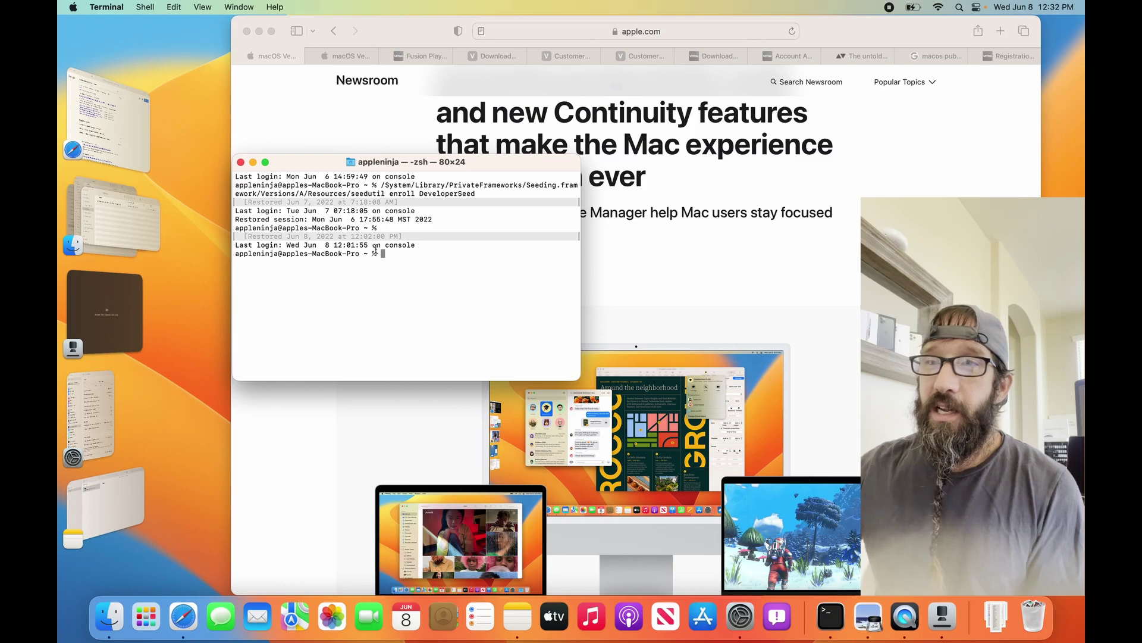
left_click(209, 138)
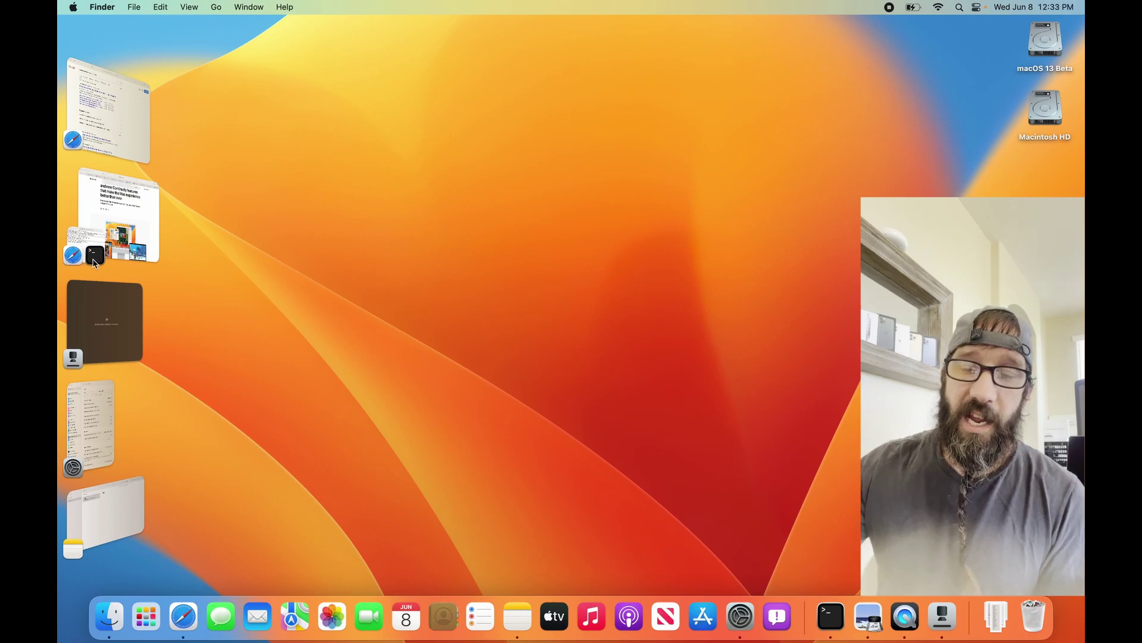
left_click(121, 213)
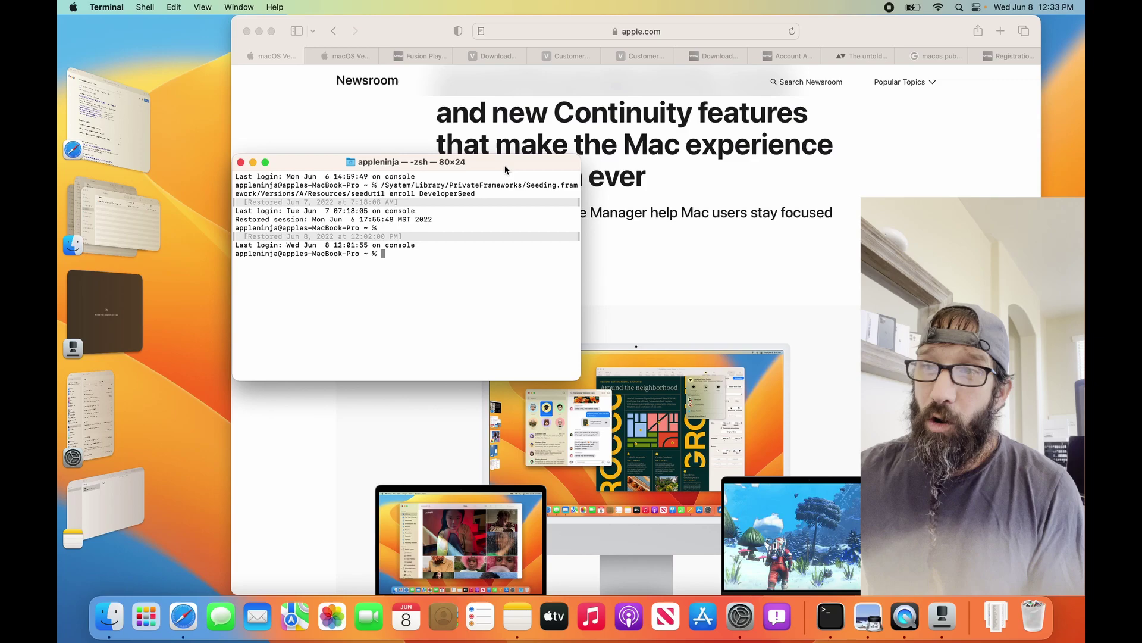
left_click_drag(422, 169, 69, 217)
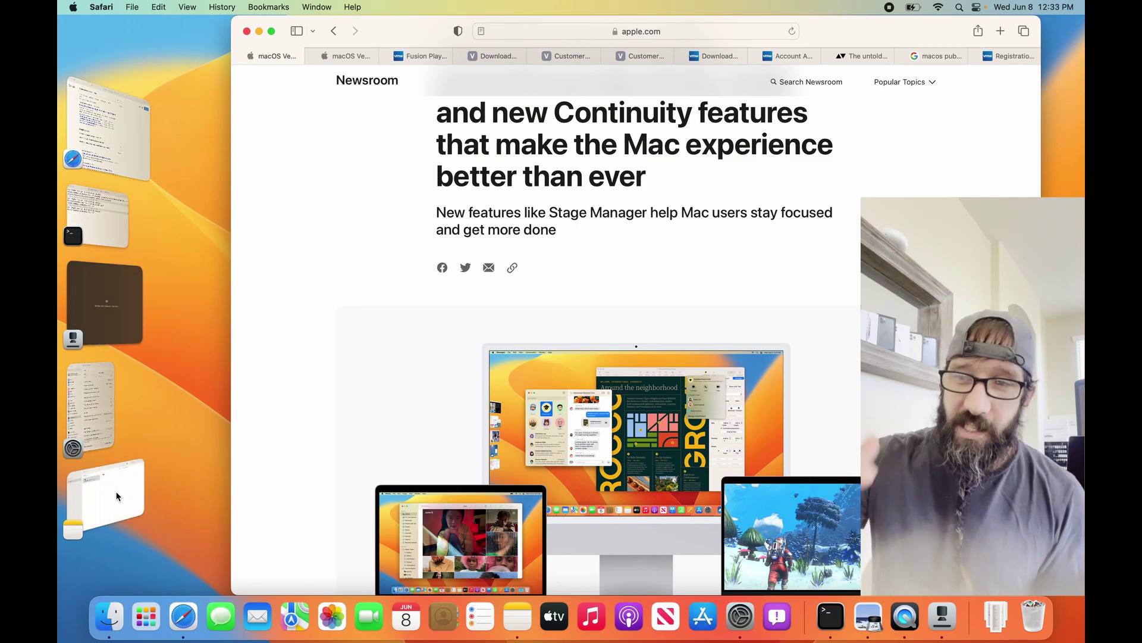
- In Desktop & Dock, keep the Dock at Bottom, toggle auto-hide on then off, and reopen Position choices
left_click(123, 386)
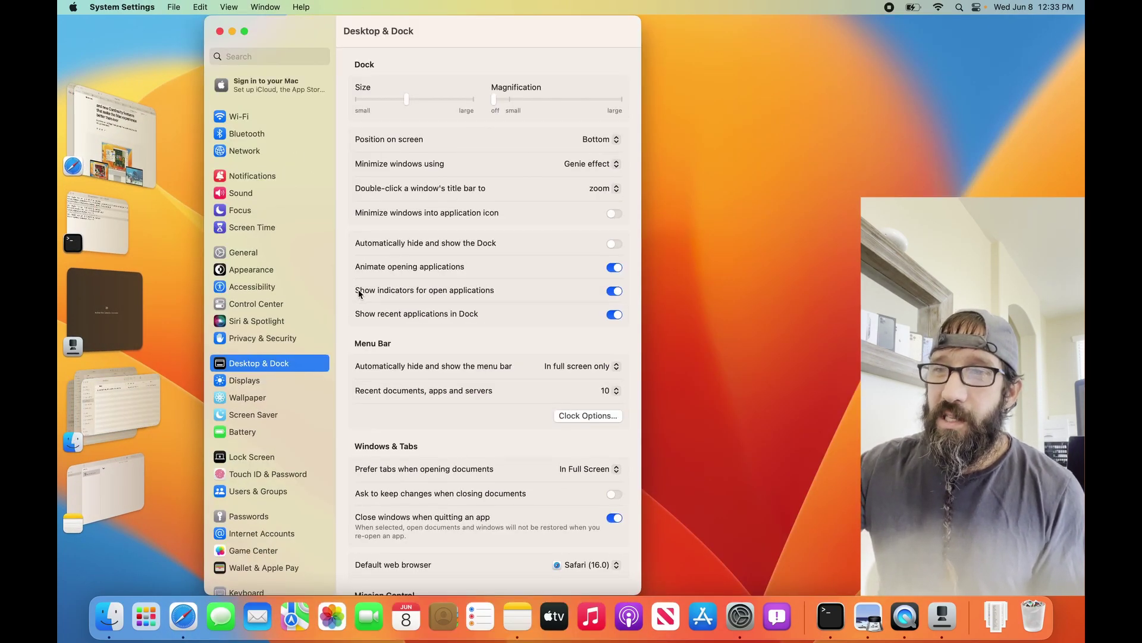
left_click(616, 145)
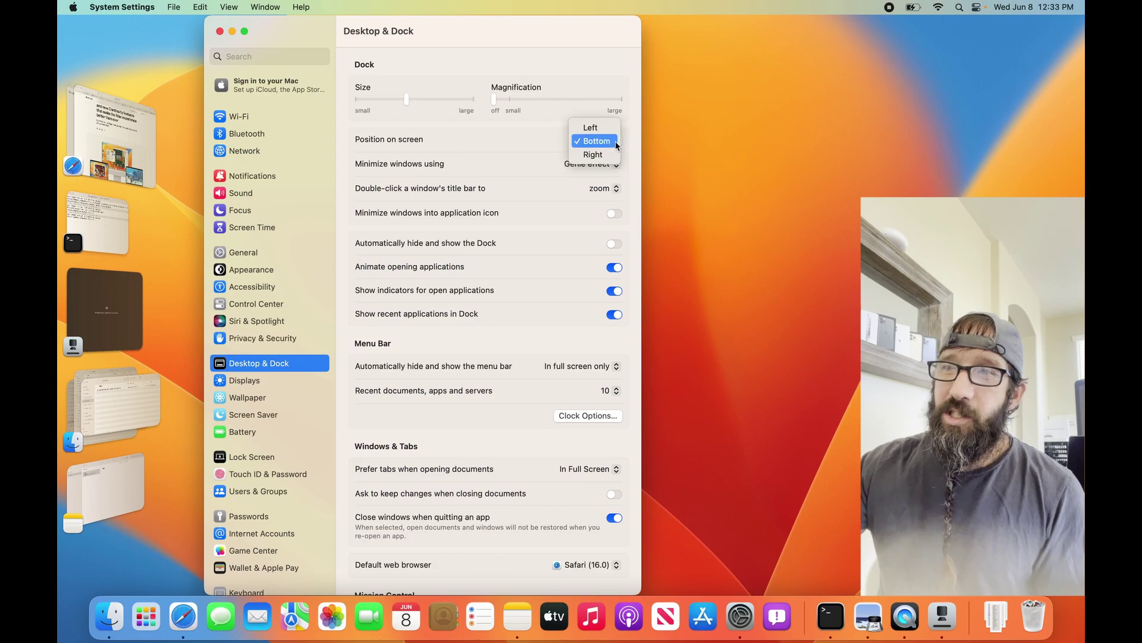
left_click(533, 143)
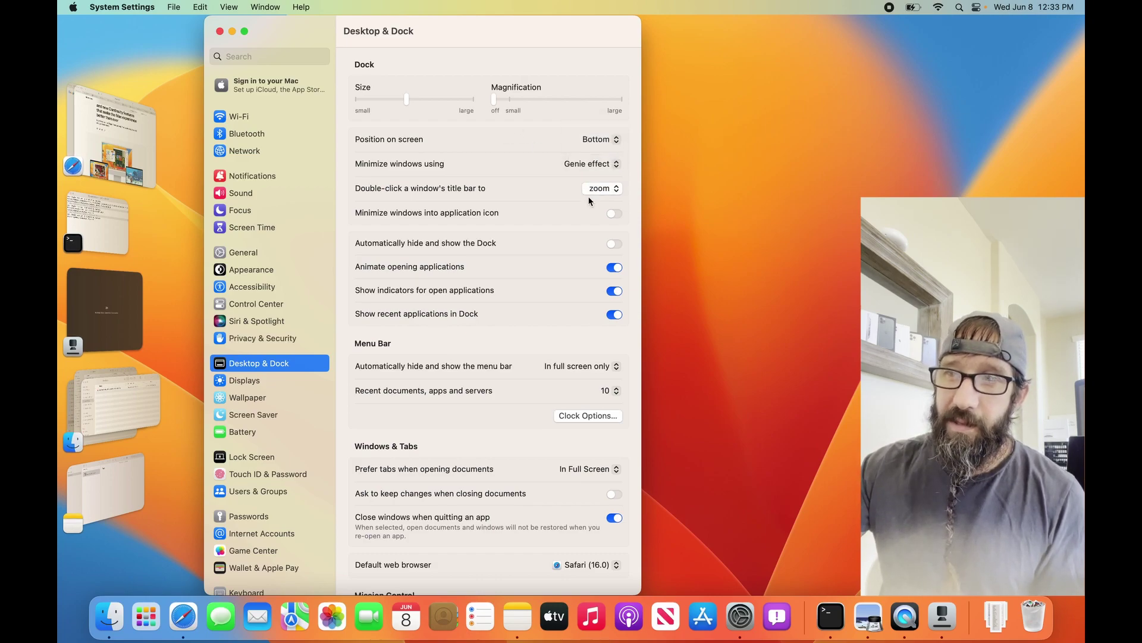
left_click(615, 244)
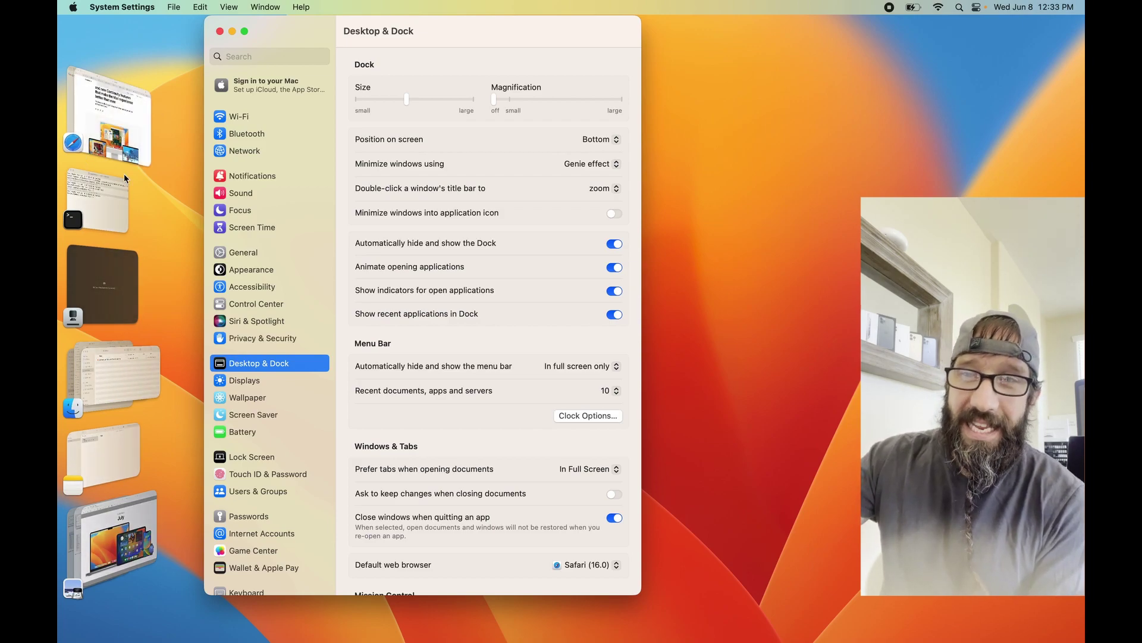
left_click(614, 243)
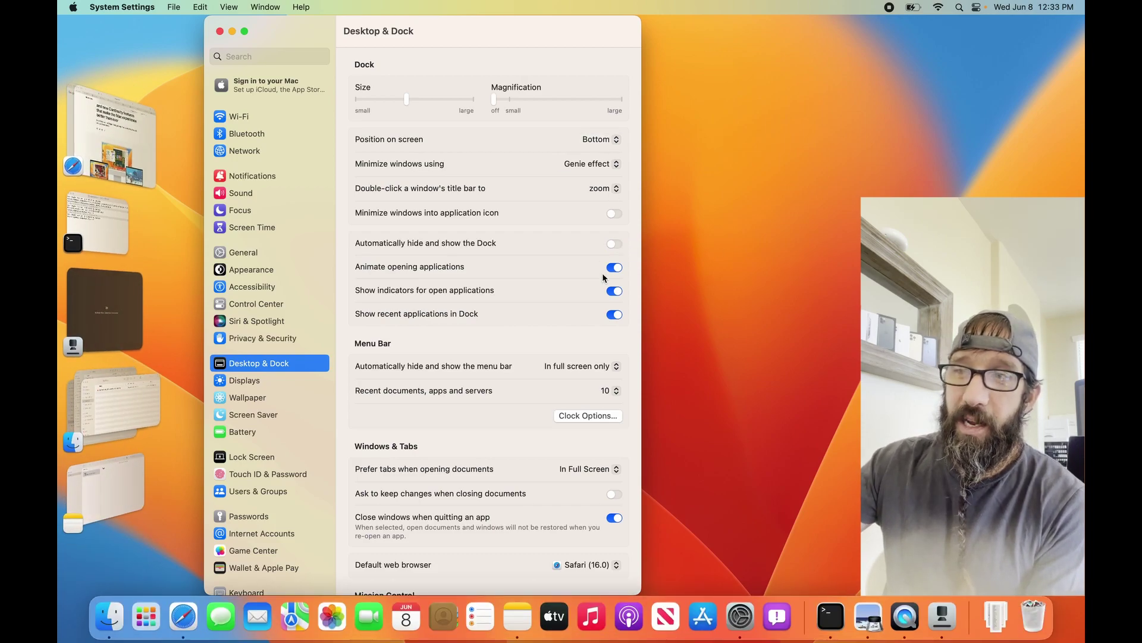
left_click(599, 139)
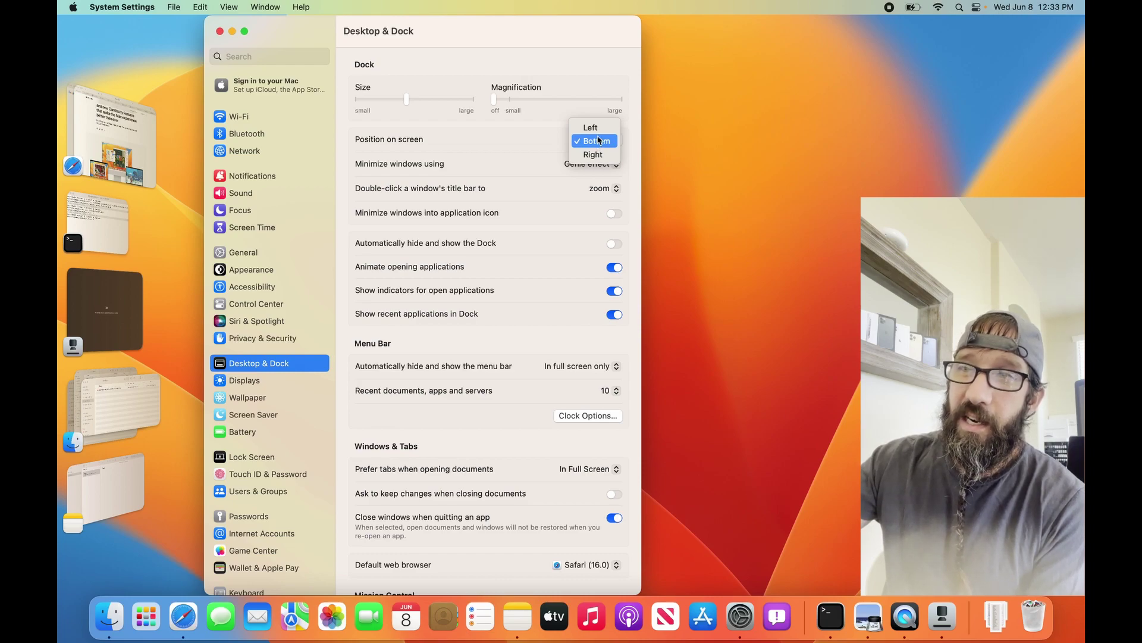
- Move the Dock to the Left position and toggle automatic Dock hiding on and off several times
left_click(600, 129)
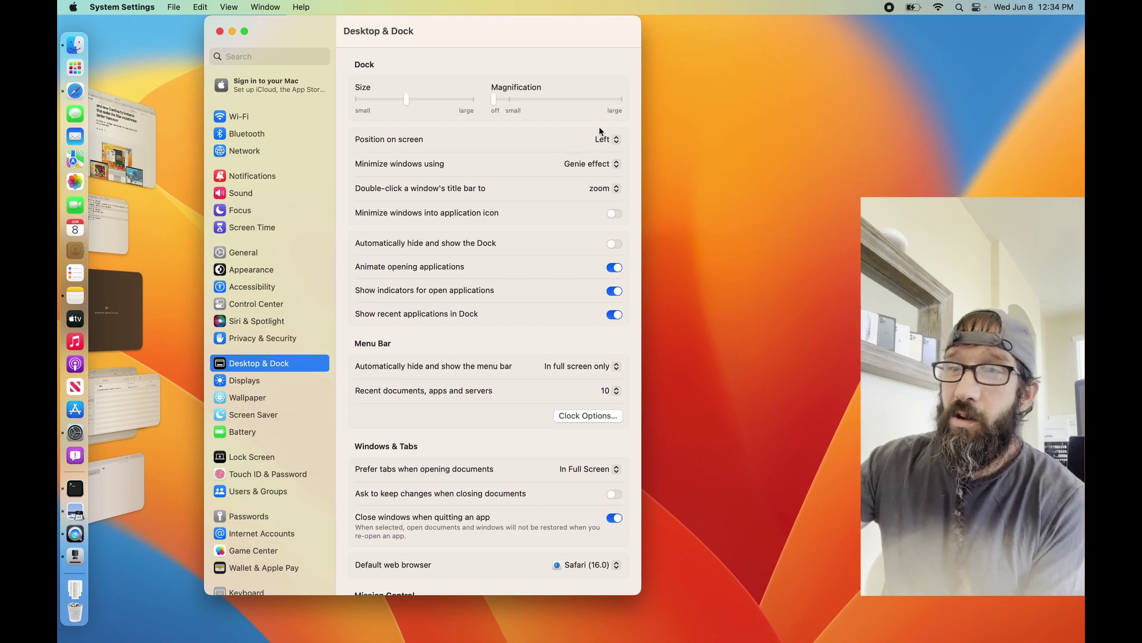
left_click(614, 244)
left_click(616, 245)
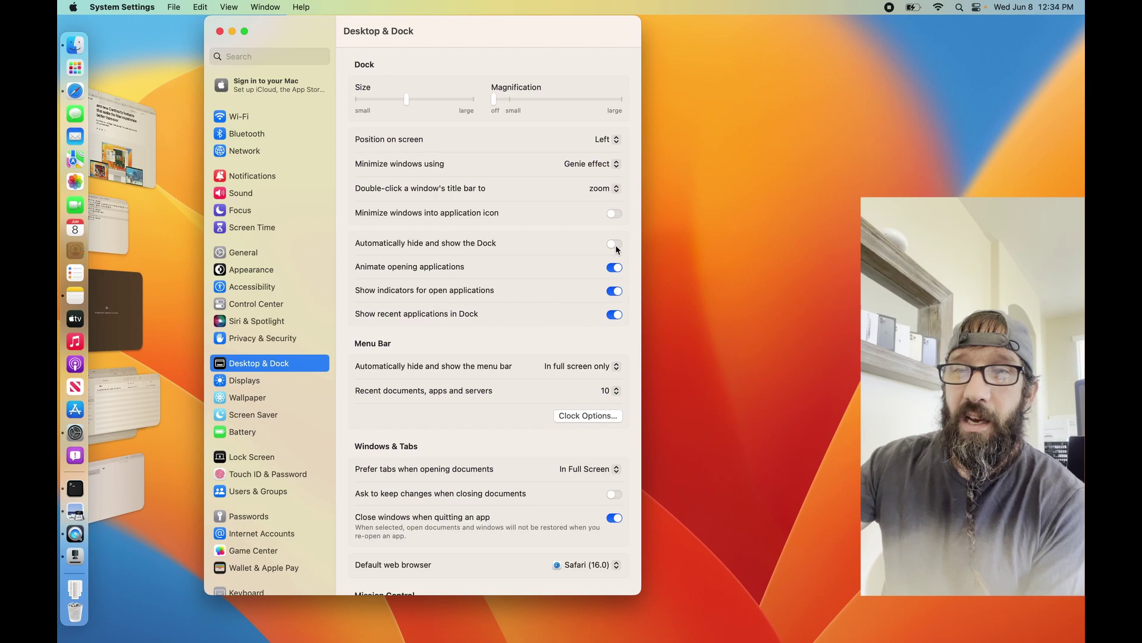
left_click(615, 245)
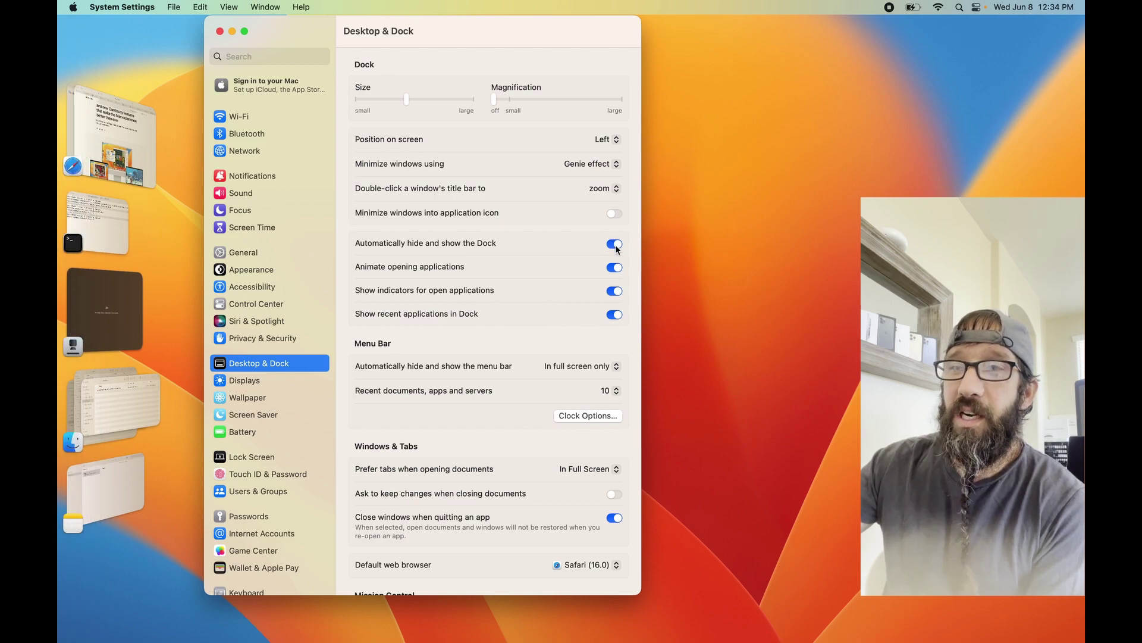
left_click(615, 244)
left_click(615, 244)
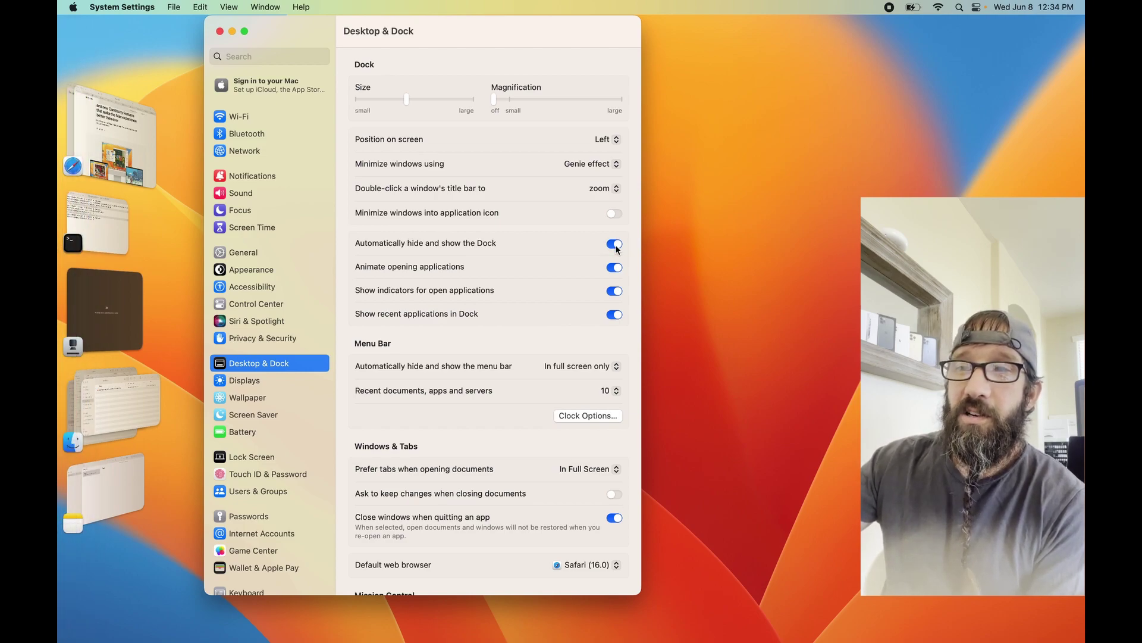
- Keep the Dock on the left with auto-hide off, then shift the settings window right and show the desktop
left_click(616, 140)
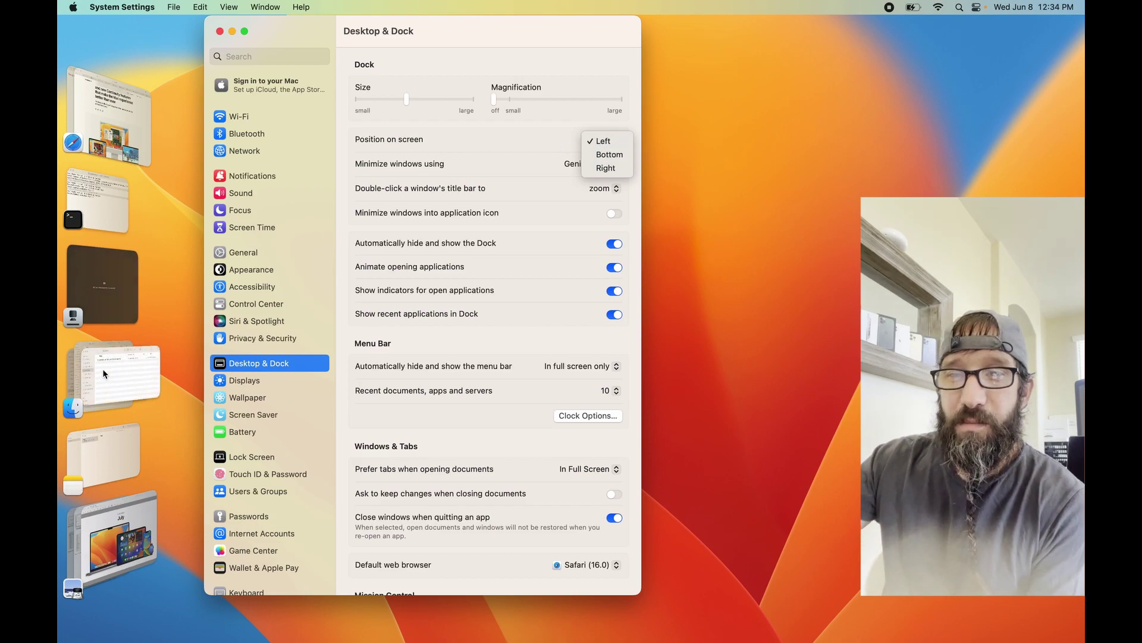
left_click(616, 245)
left_click(616, 246)
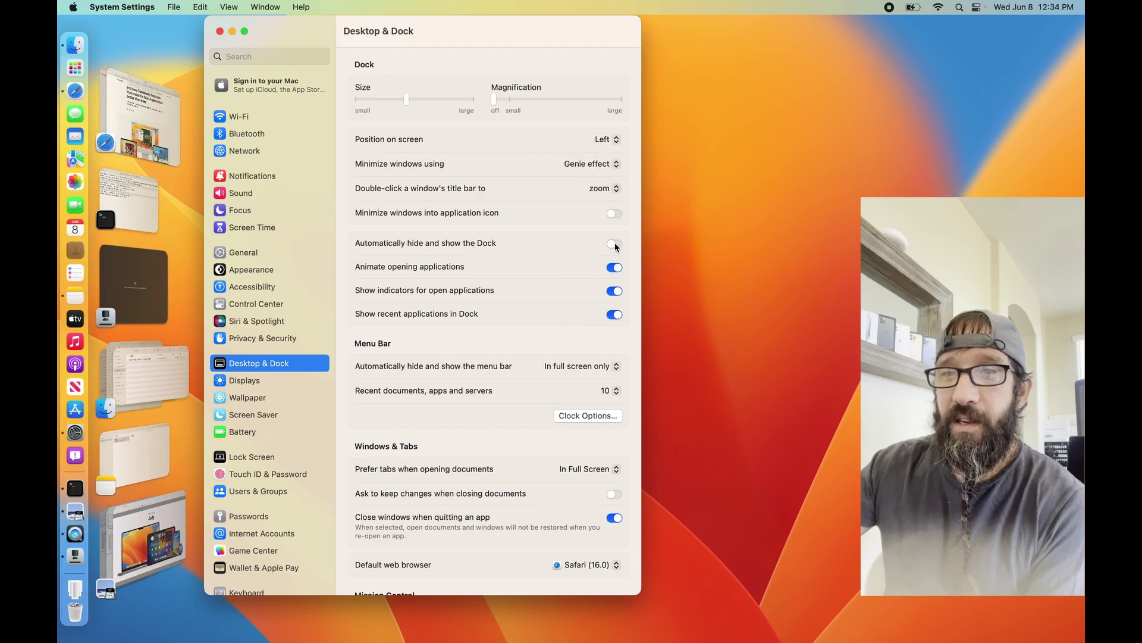
left_click_drag(285, 28, 444, 27)
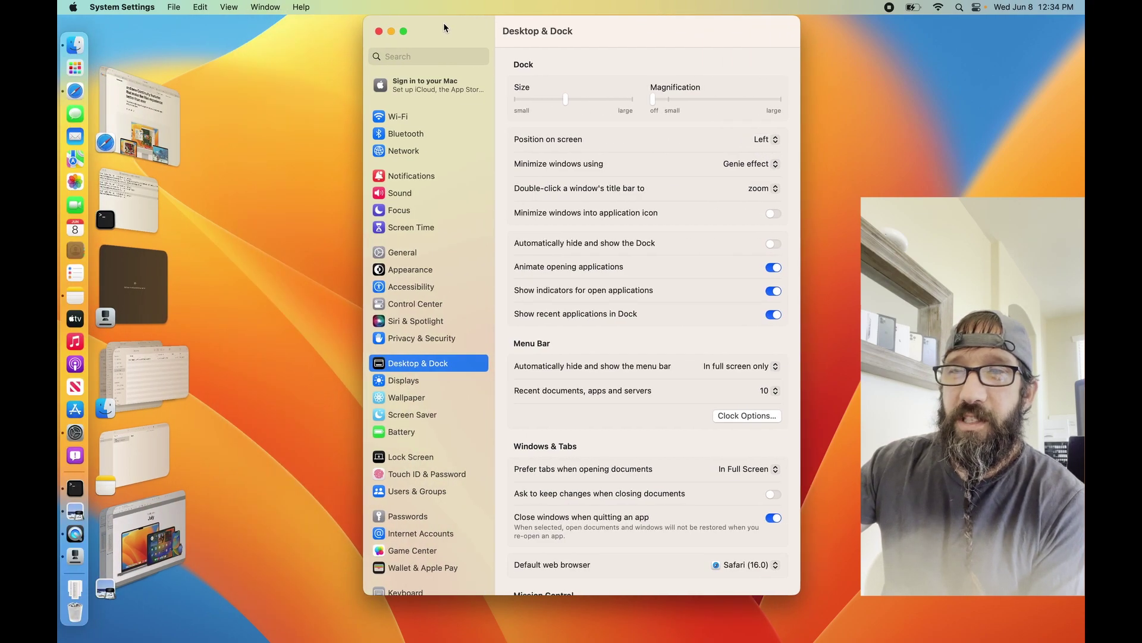
left_click(282, 218)
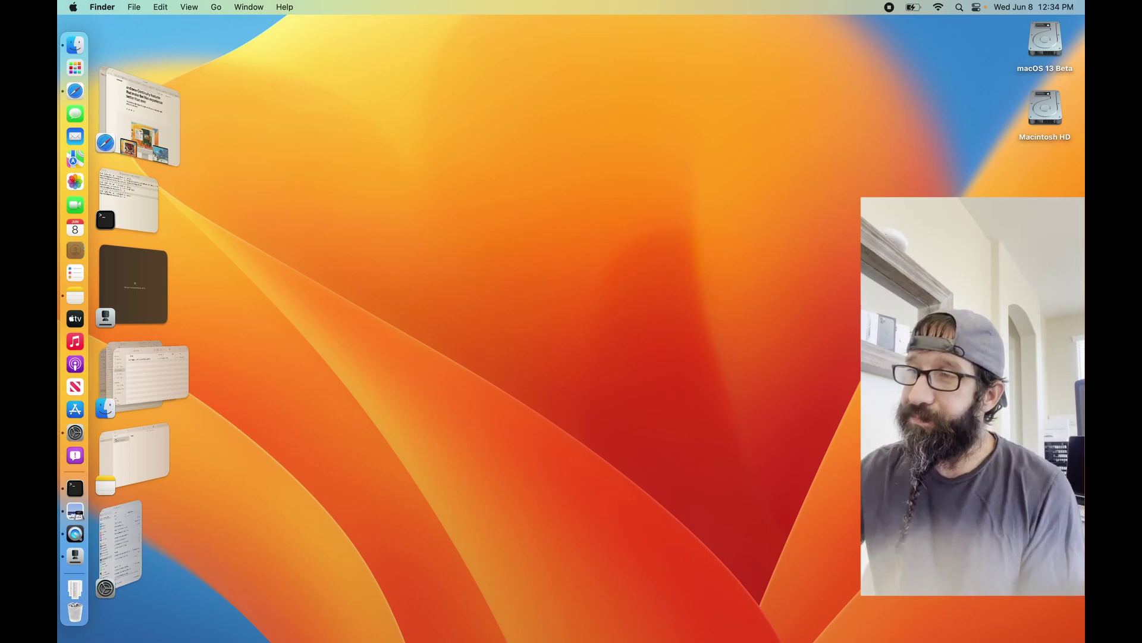
- Select the desktop screenshot file and send it through AirDrop from its Share options
left_click(1053, 323)
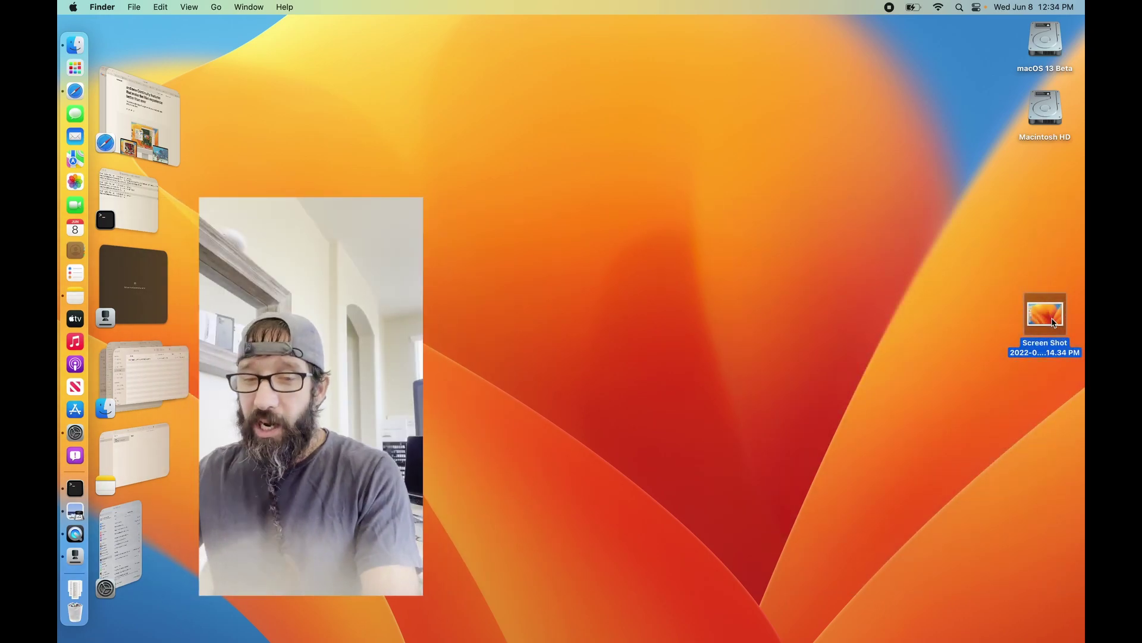
right_click(1053, 323)
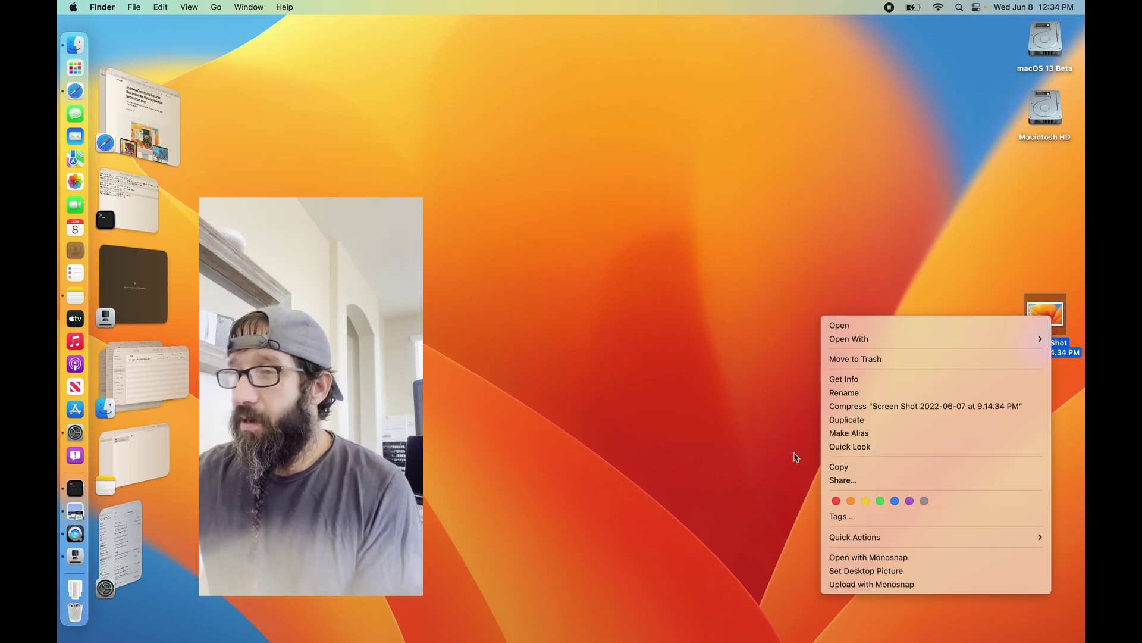
key("Escape")
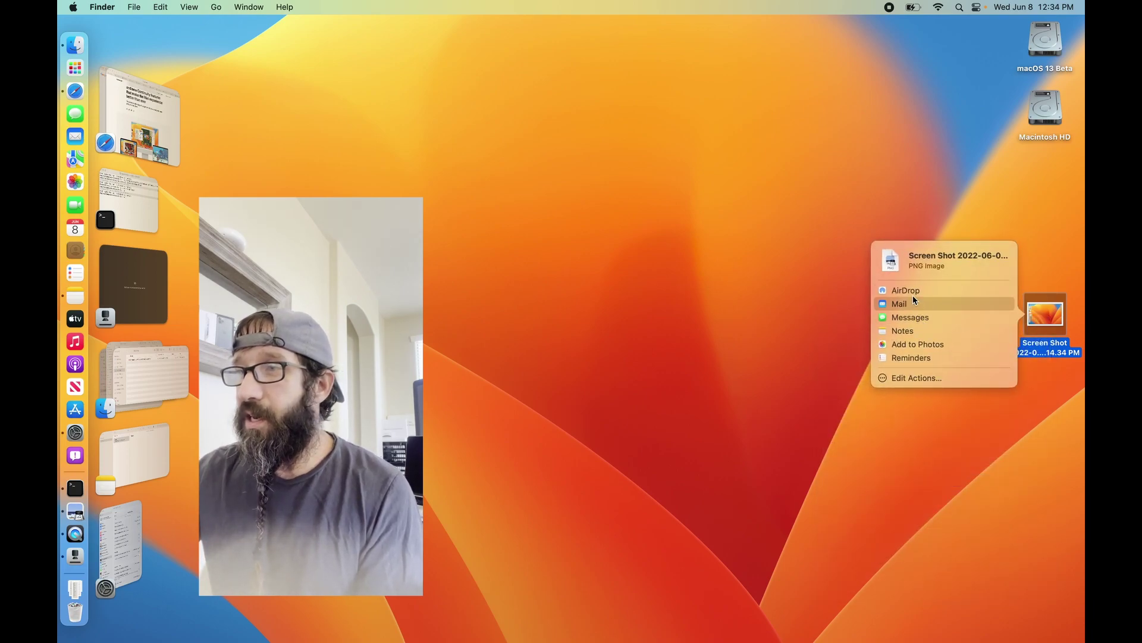
left_click(915, 300)
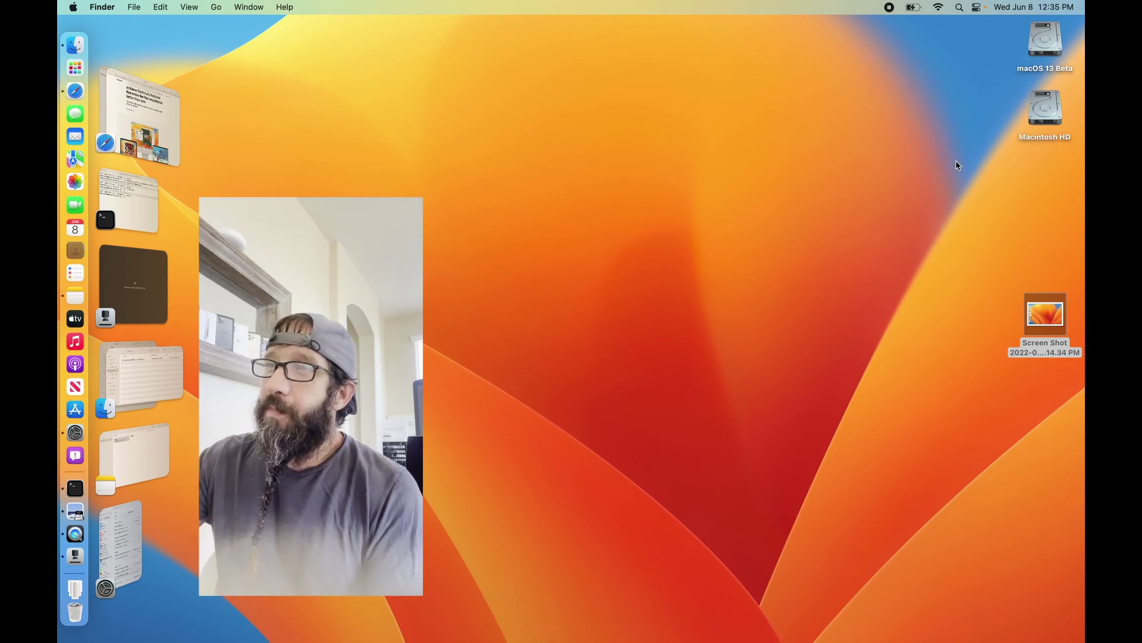
- Switch Stage Manager off so Safari, System Settings and the pending AirDrop sheet reappear
left_click(978, 7)
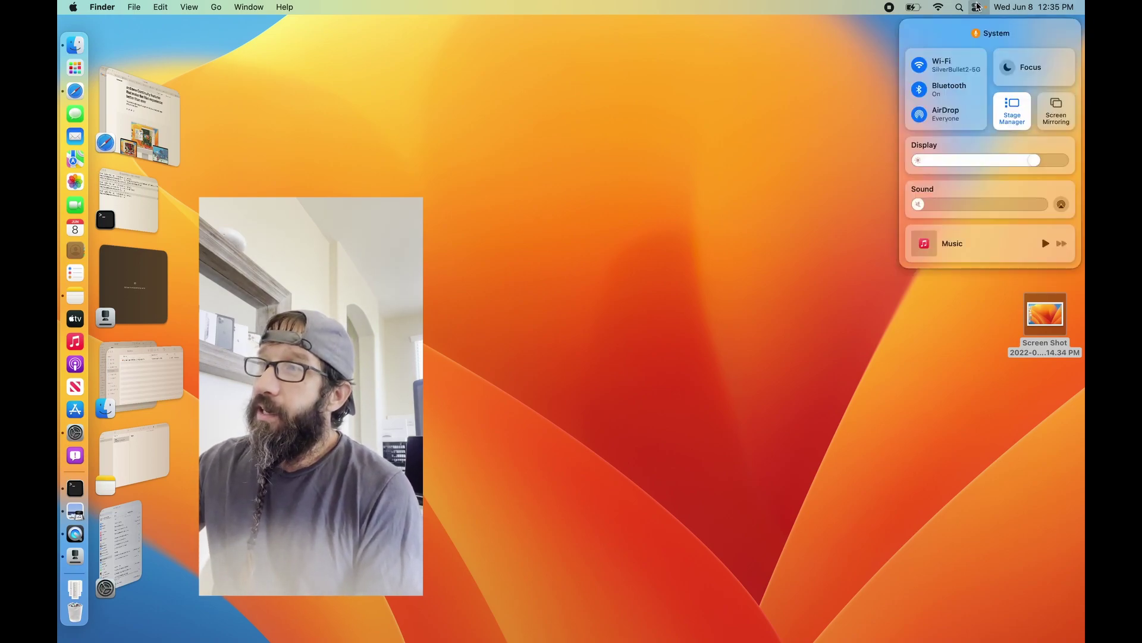
left_click(1012, 118)
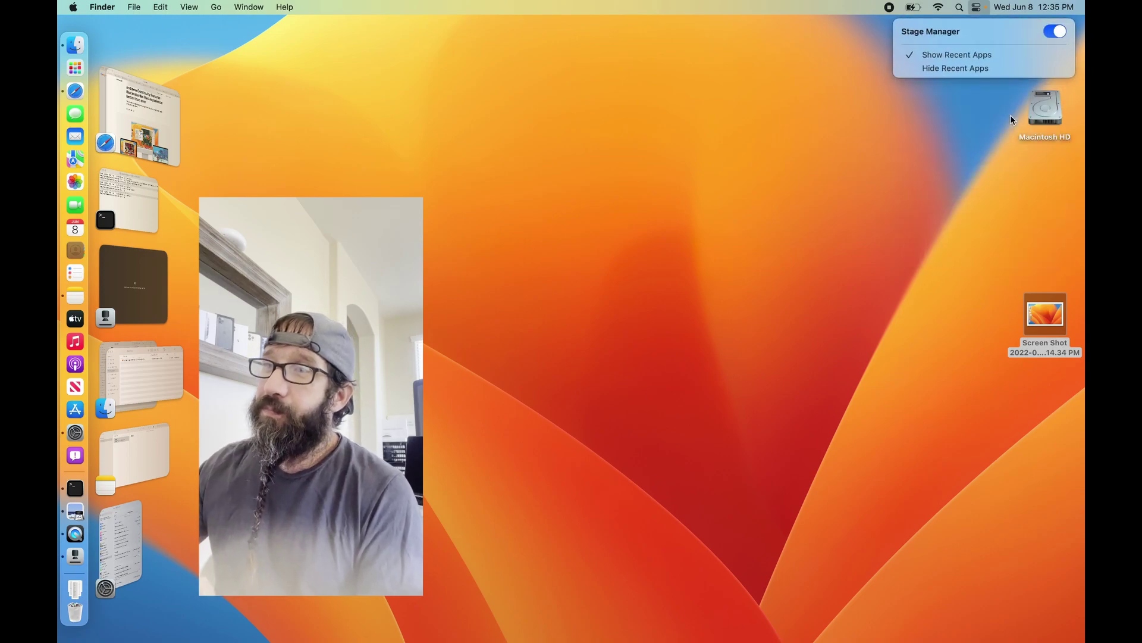
left_click(1054, 32)
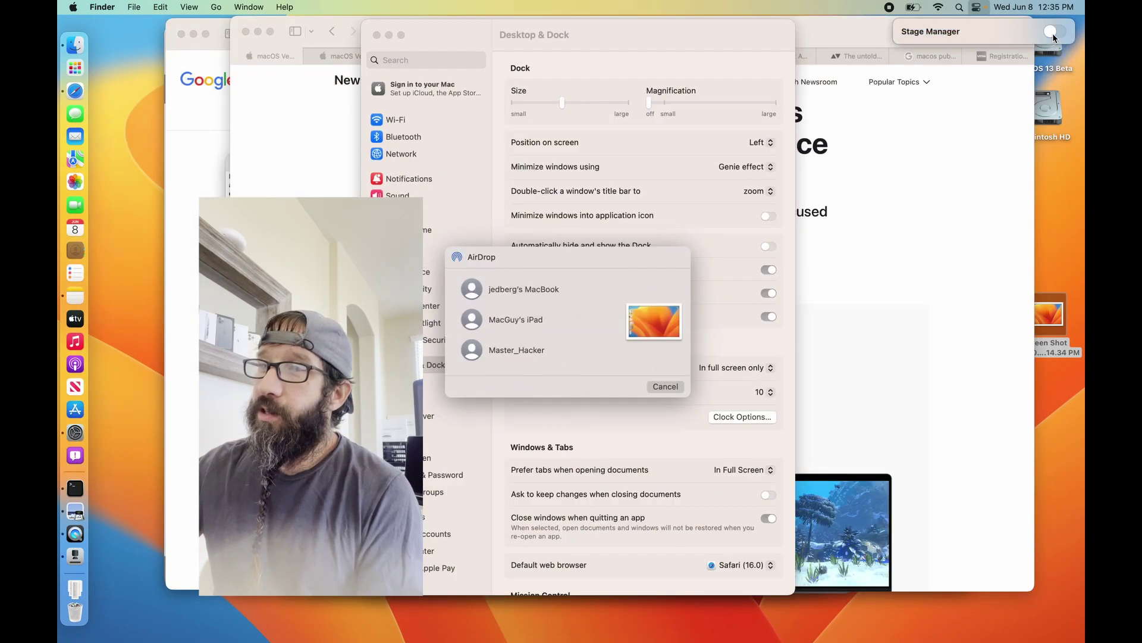